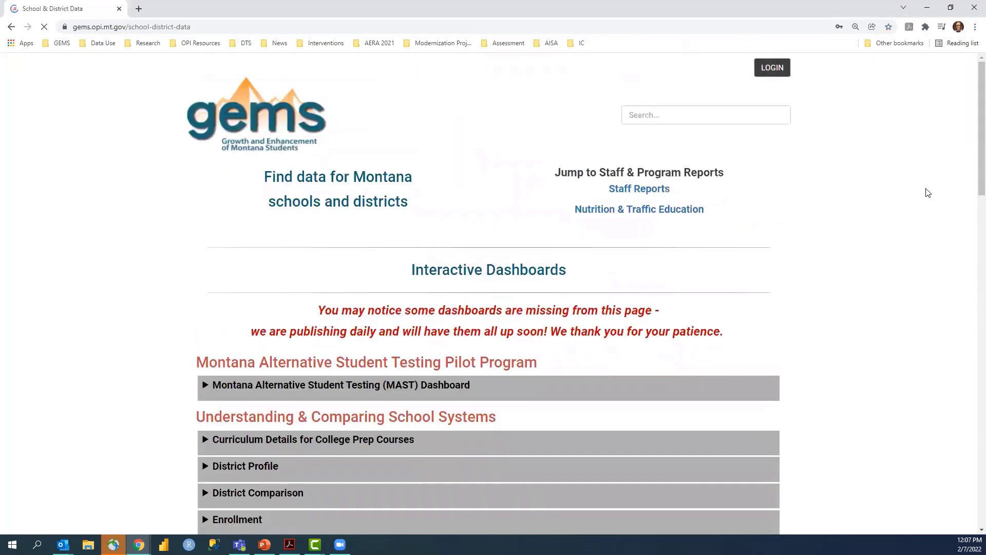
Expand the School Comparison dashboard and display the School Overview table for all schools
{"action": "scroll", "coordinate": [971, 147], "scroll_direction": "down", "scroll_amount": 3}
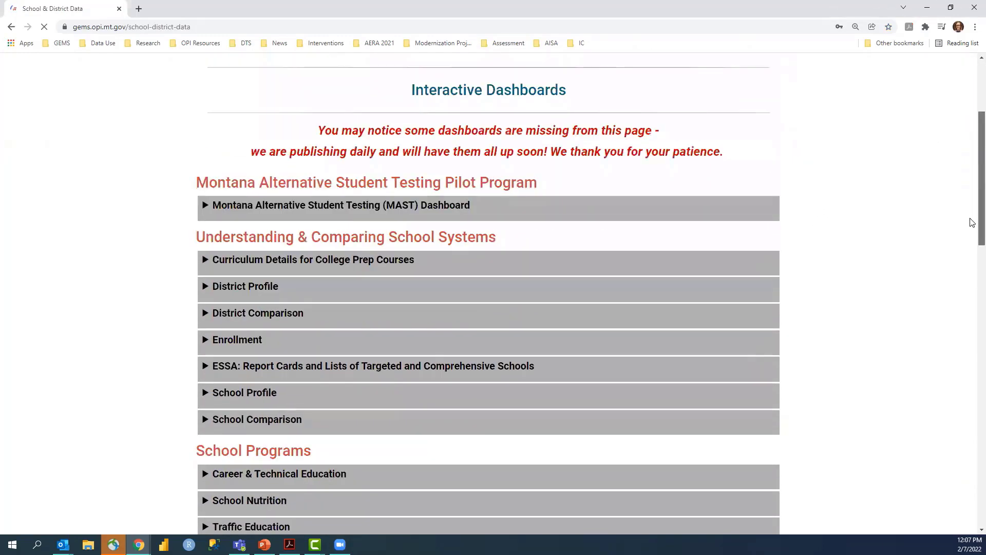
{"action": "scroll", "coordinate": [971, 228], "scroll_direction": "down", "scroll_amount": 3}
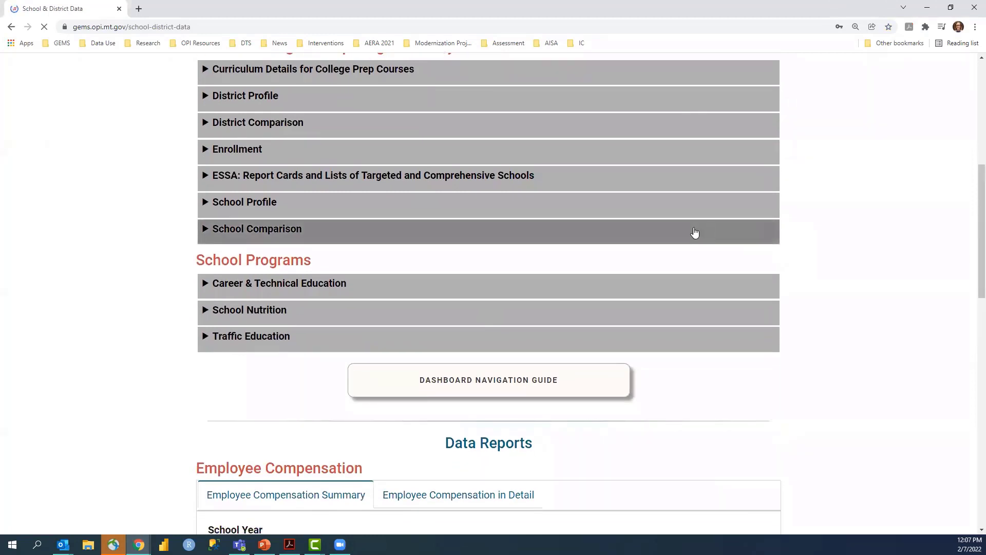
{"action": "left_click", "coordinate": [310, 234]}
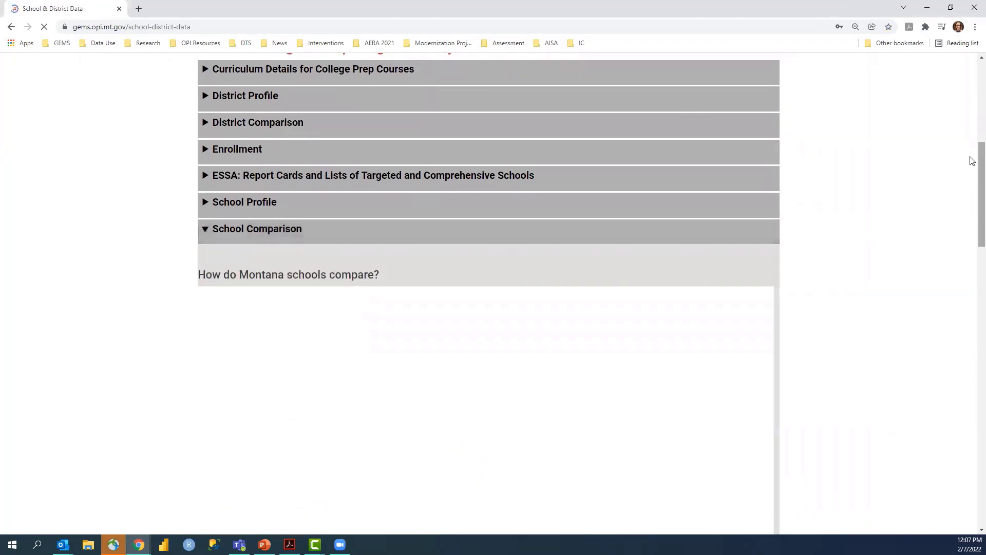
{"action": "left_click_drag", "start_coordinate": [972, 160], "coordinate": [972, 194]}
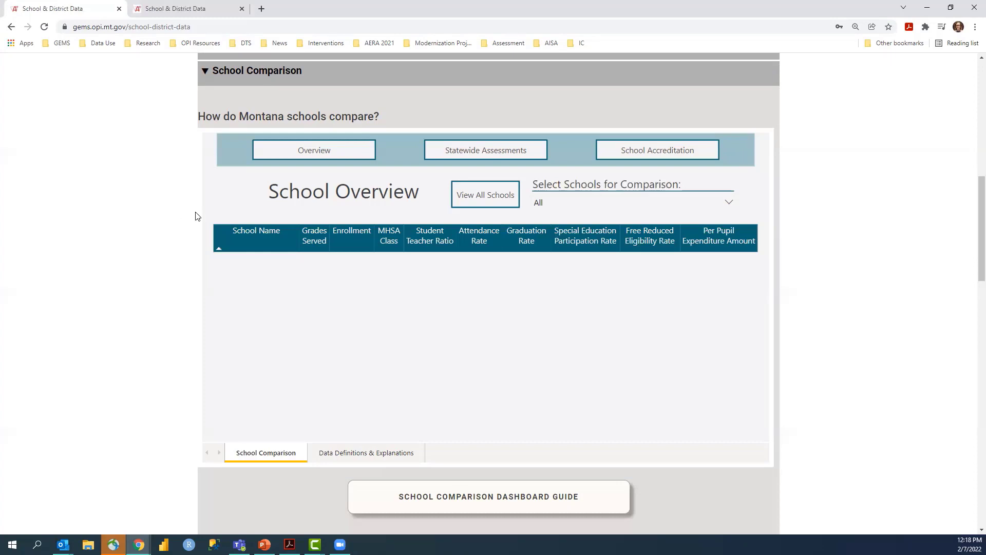
{"action": "left_click", "coordinate": [469, 207]}
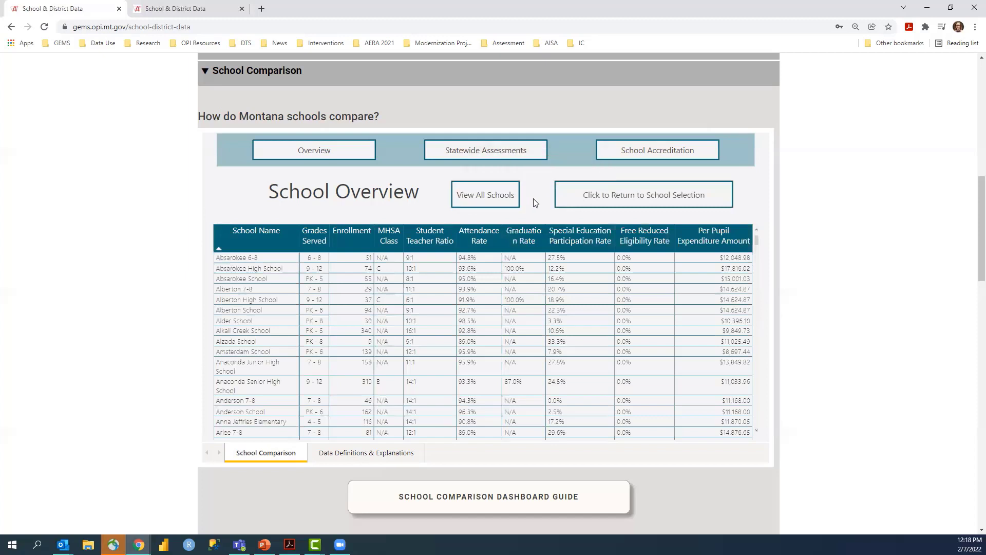
Return to school selection and search the list of schools for comparison for "helena"
{"action": "left_click", "coordinate": [580, 203]}
{"action": "left_click", "coordinate": [589, 206]}
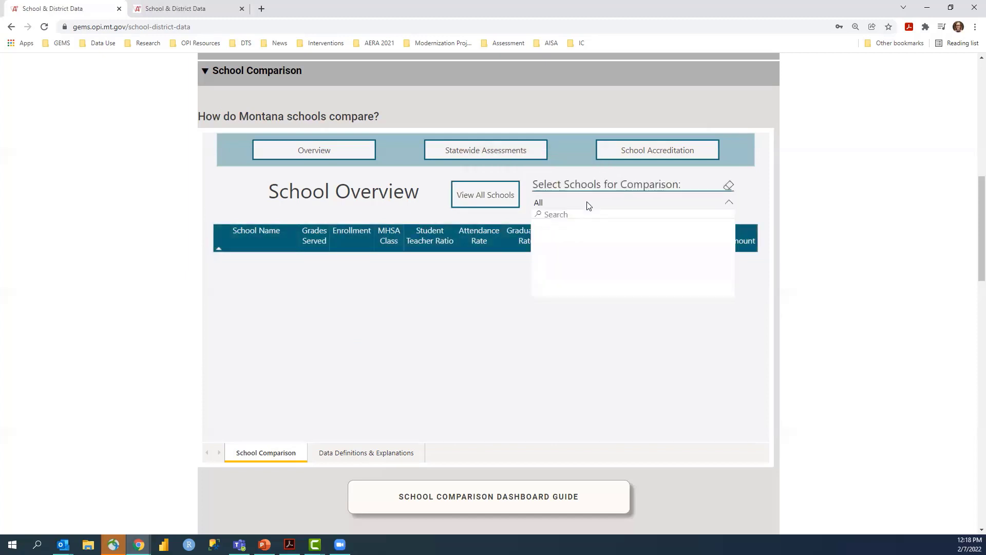
{"action": "scroll", "coordinate": [672, 243], "scroll_direction": "down", "scroll_amount": 3}
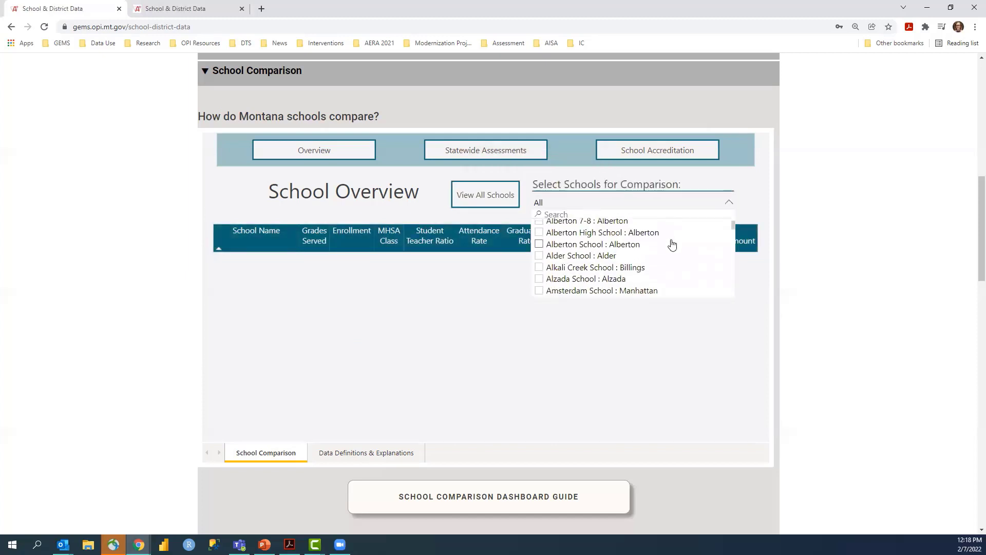
{"action": "scroll", "coordinate": [672, 244], "scroll_direction": "down", "scroll_amount": 5}
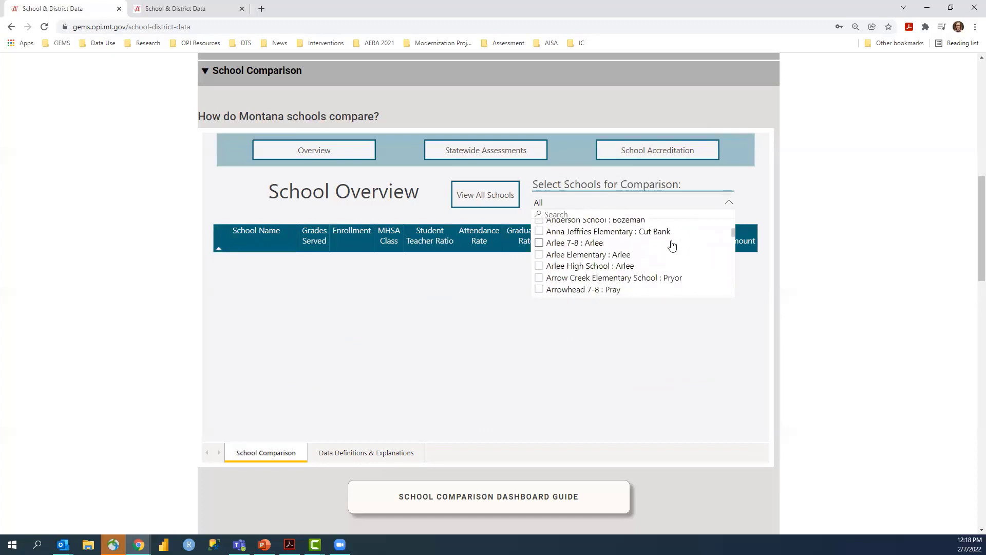
{"action": "scroll", "coordinate": [672, 245], "scroll_direction": "down", "scroll_amount": 3}
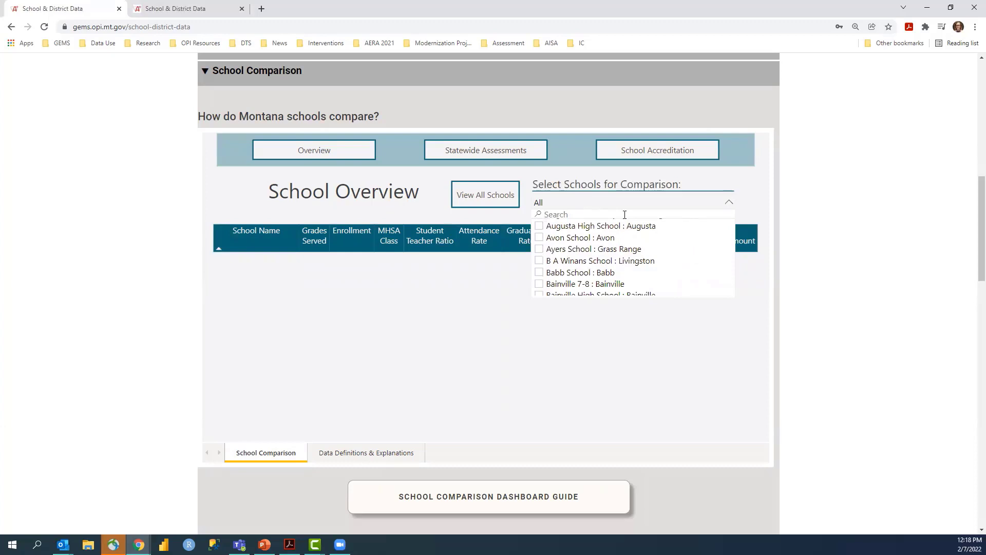
{"action": "type", "text": "helena"}
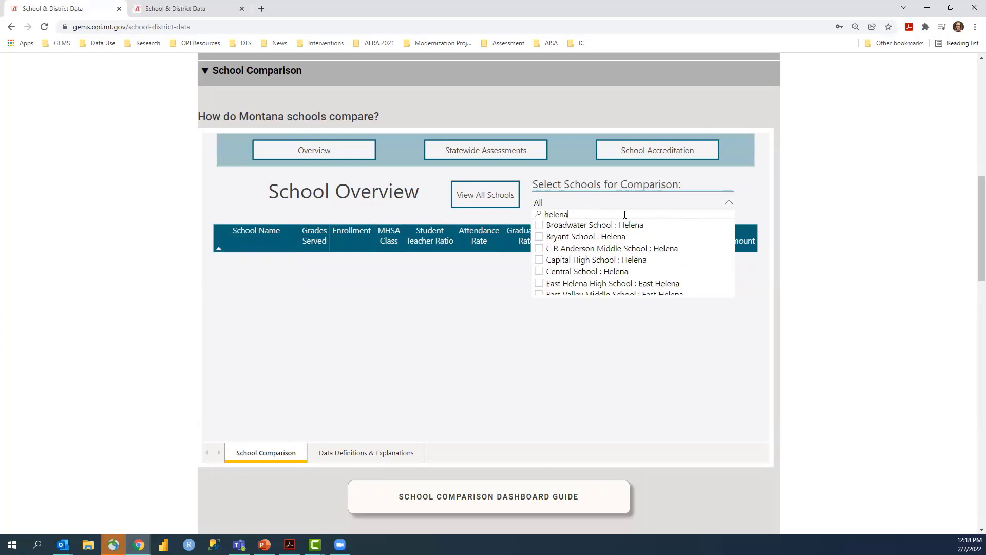
Select Capital High School, East Helena High School and Helena High School for comparison and close the school list
{"action": "left_click", "coordinate": [540, 260]}
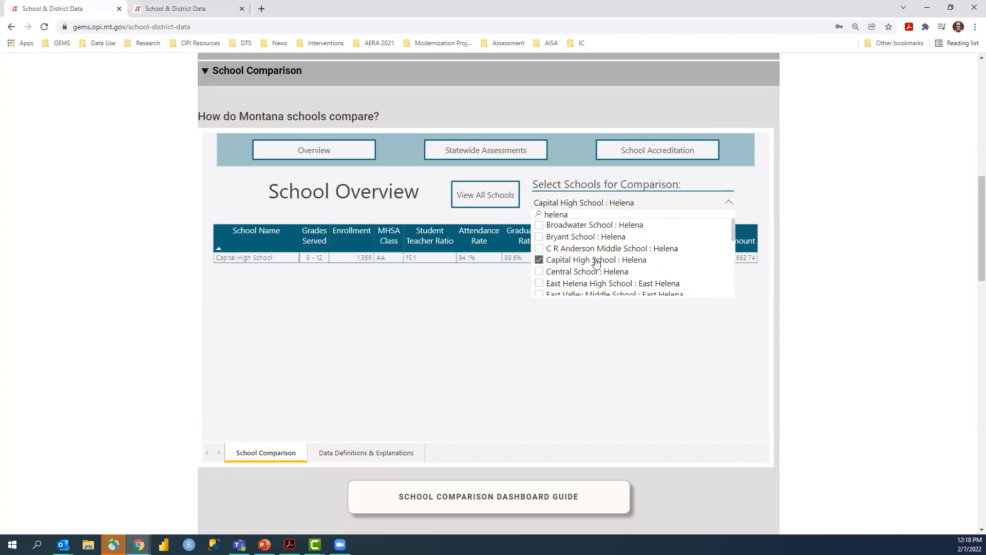
{"action": "scroll", "coordinate": [595, 260], "scroll_direction": "down", "scroll_amount": 1}
{"action": "left_click", "coordinate": [539, 245]}
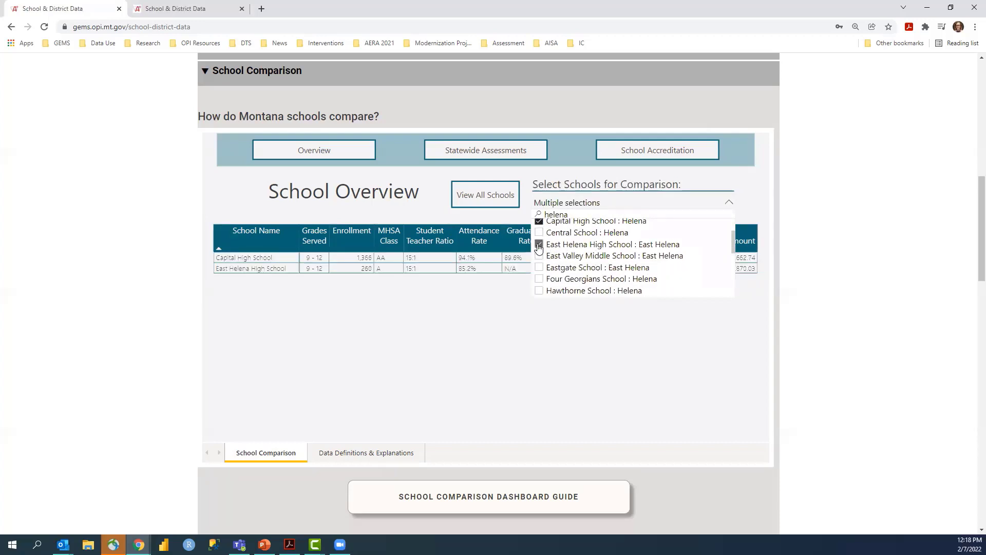
{"action": "scroll", "coordinate": [574, 255], "scroll_direction": "down", "scroll_amount": 1}
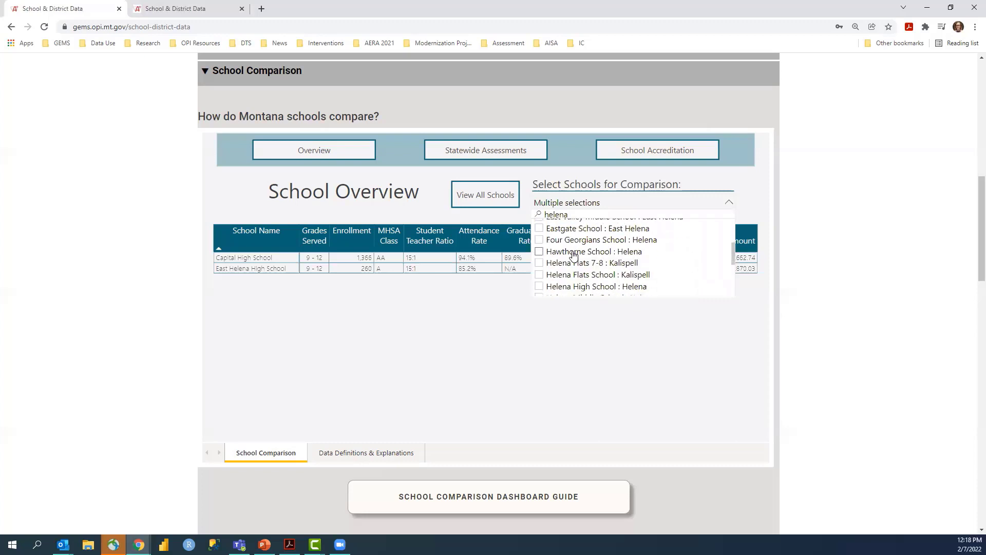
{"action": "left_click", "coordinate": [541, 286]}
{"action": "left_click", "coordinate": [758, 210]}
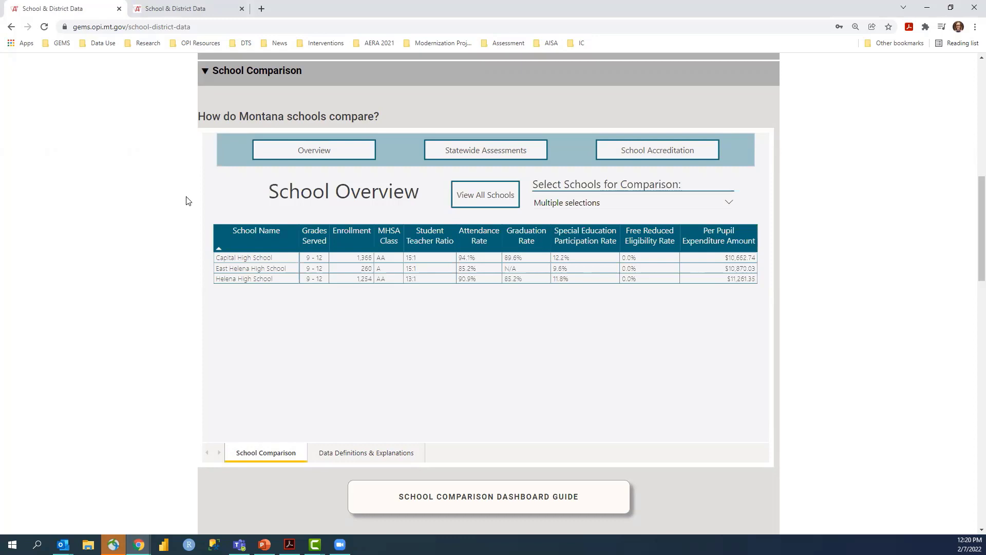
View the Statewide Assessments and School Accreditation pages for the selected schools, and return to the Overview page
{"action": "left_click", "coordinate": [438, 154]}
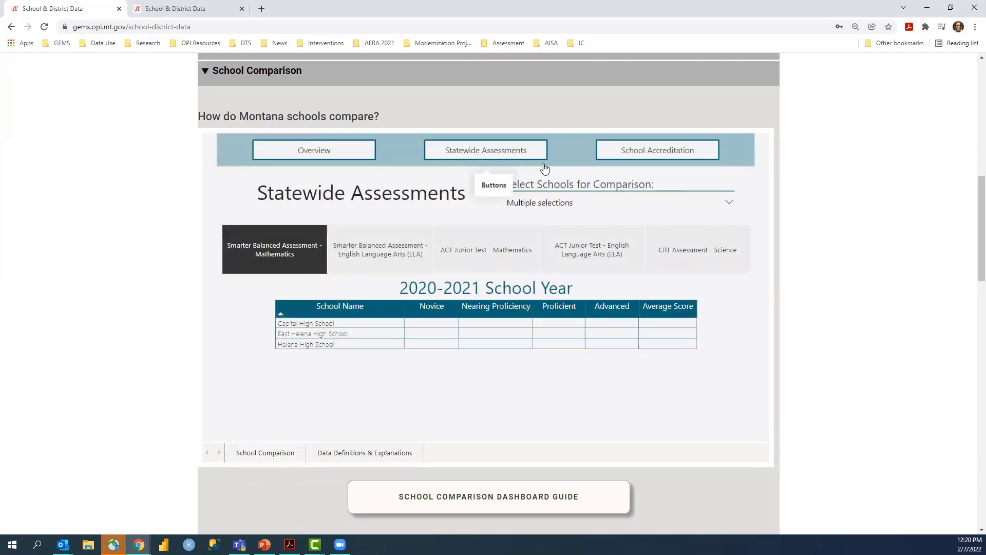
{"action": "left_click", "coordinate": [658, 158]}
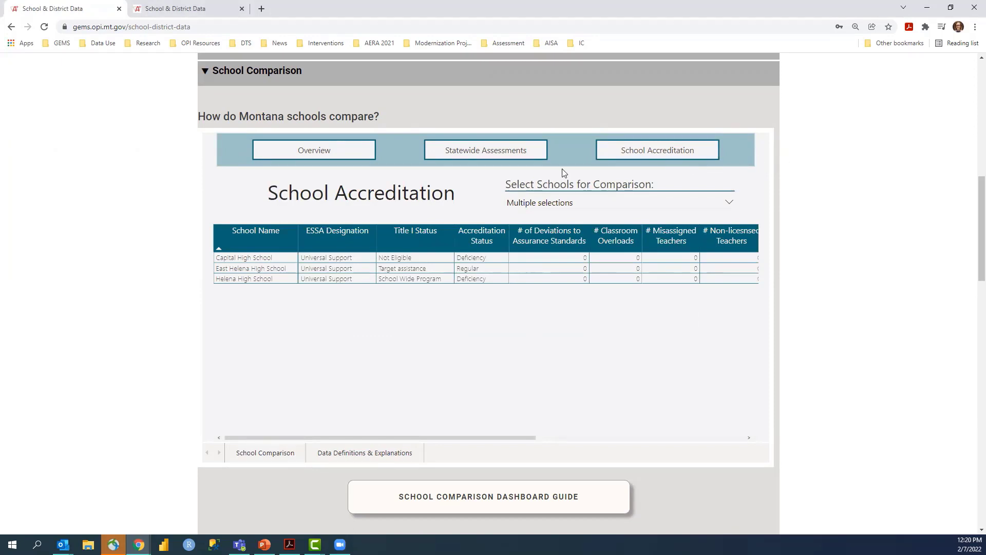
{"action": "left_click", "coordinate": [354, 153]}
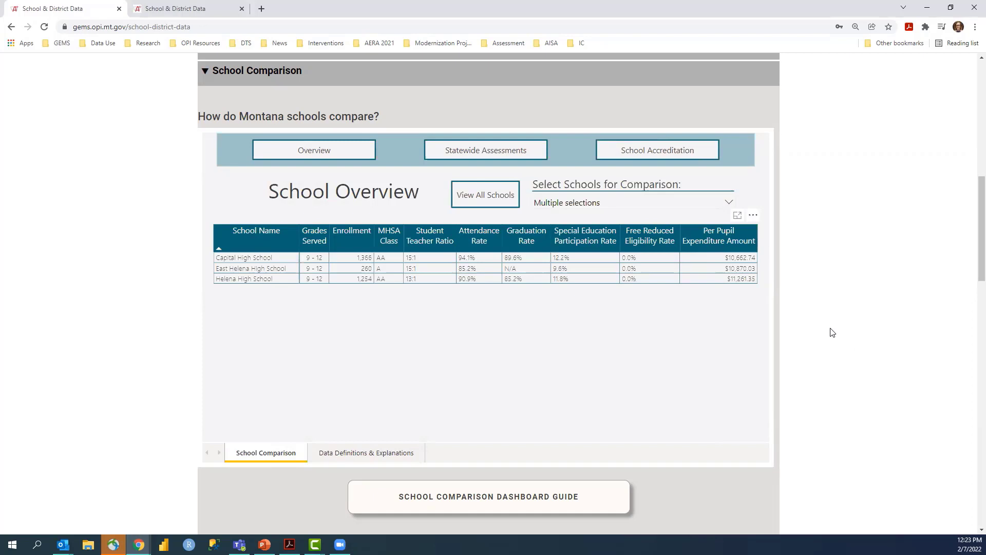
Enlarge the School Overview table in focus mode, inspect its remaining columns and return to the report
{"action": "left_click", "coordinate": [736, 217]}
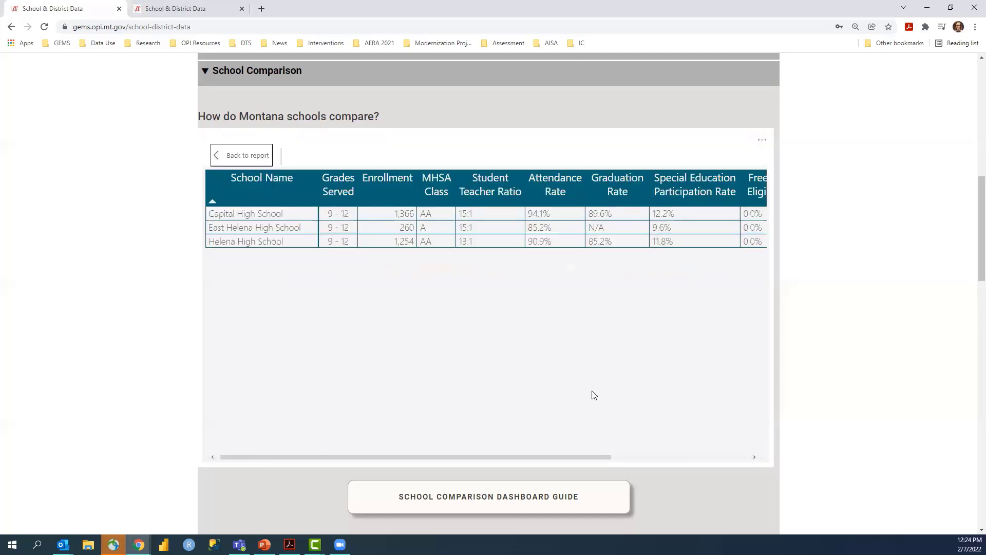
{"action": "left_click_drag", "start_coordinate": [538, 455], "coordinate": [687, 456]}
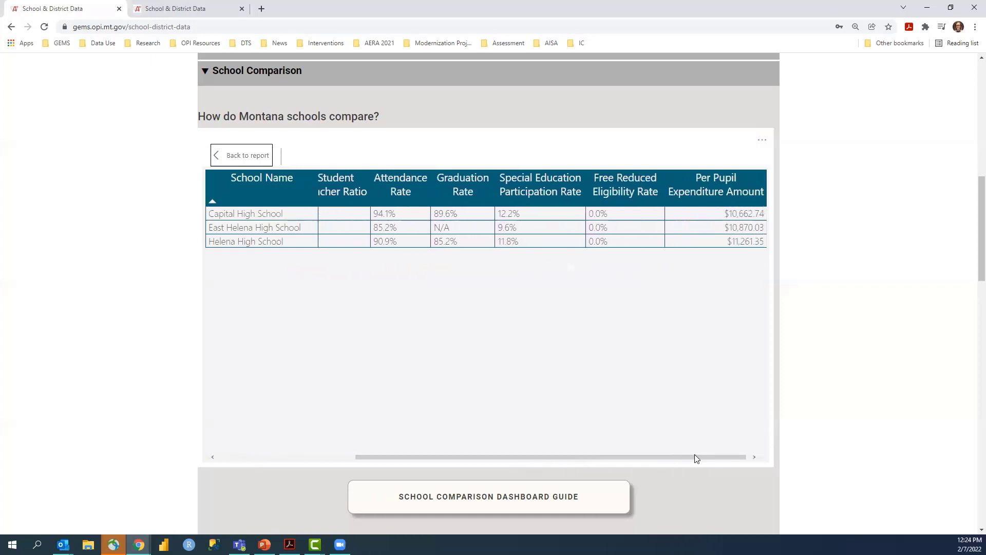
{"action": "left_click", "coordinate": [254, 158]}
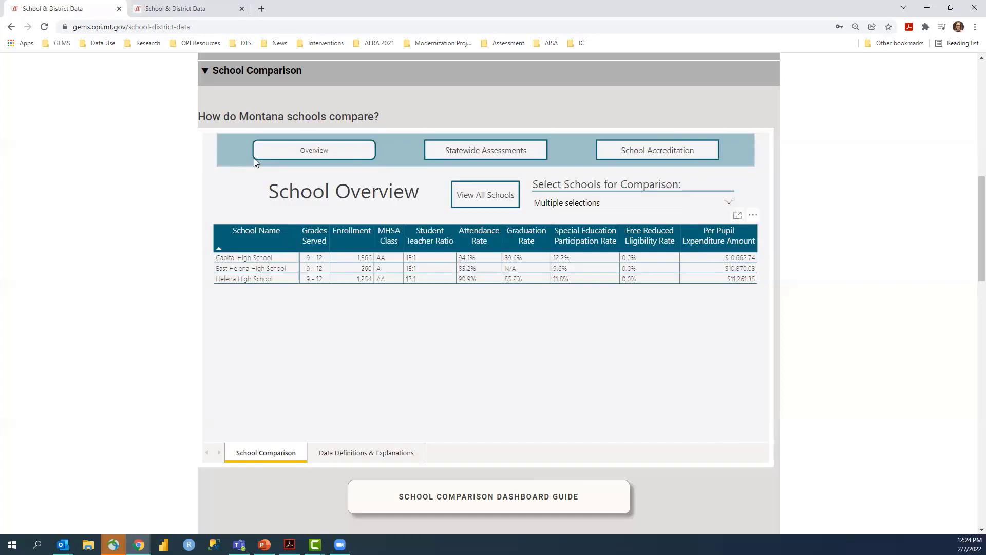
Export the School Overview table as summarized data in .xlsx format
{"action": "left_click", "coordinate": [753, 215]}
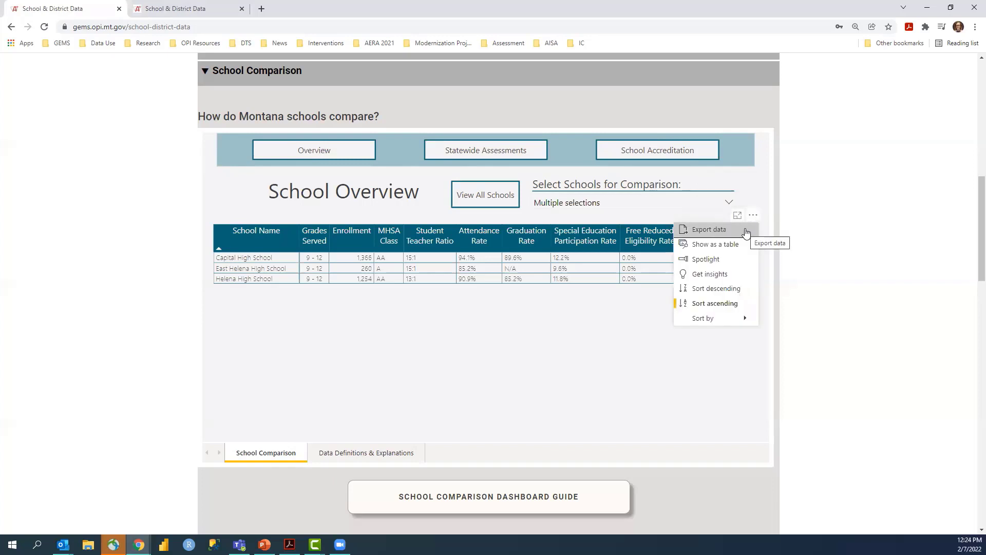
{"action": "left_click", "coordinate": [746, 234]}
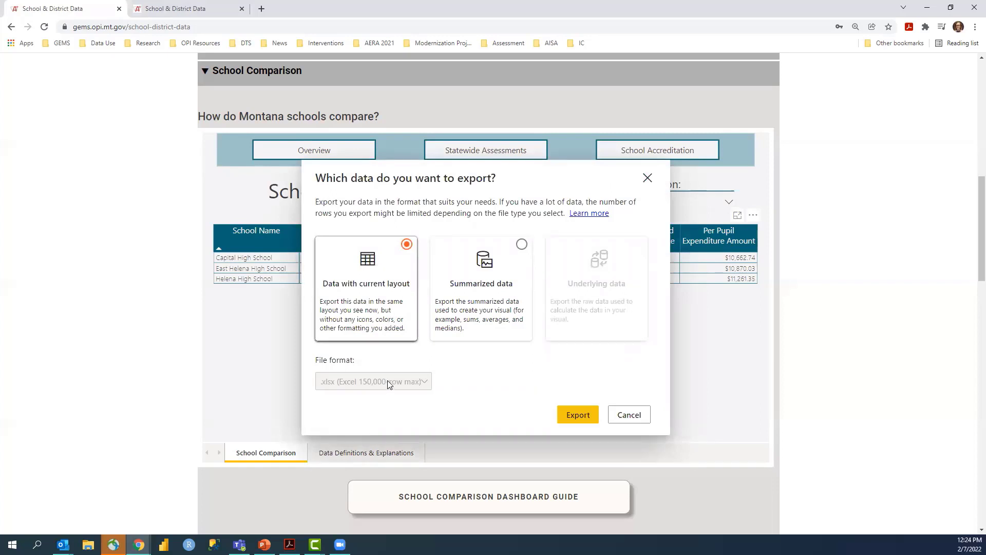
{"action": "left_click", "coordinate": [520, 248]}
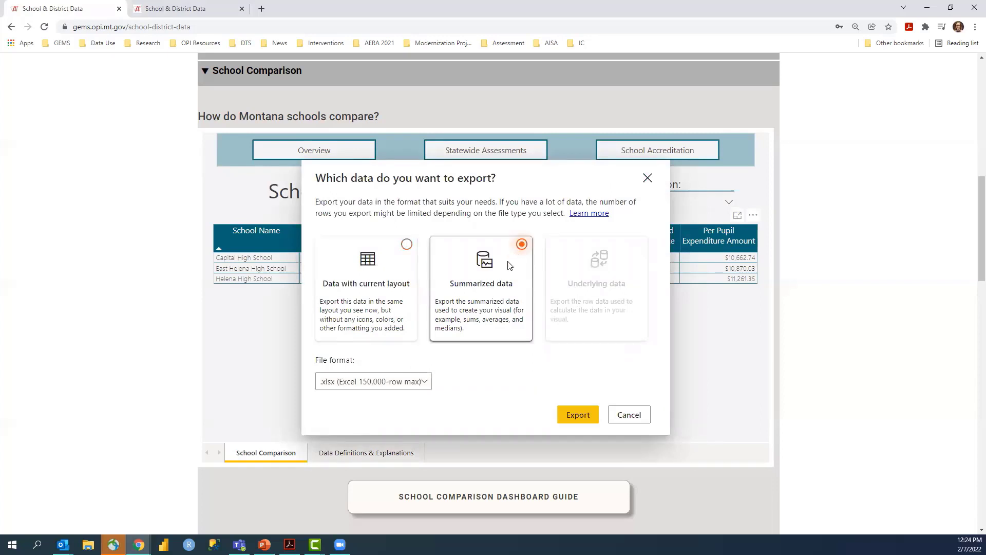
{"action": "left_click", "coordinate": [425, 382]}
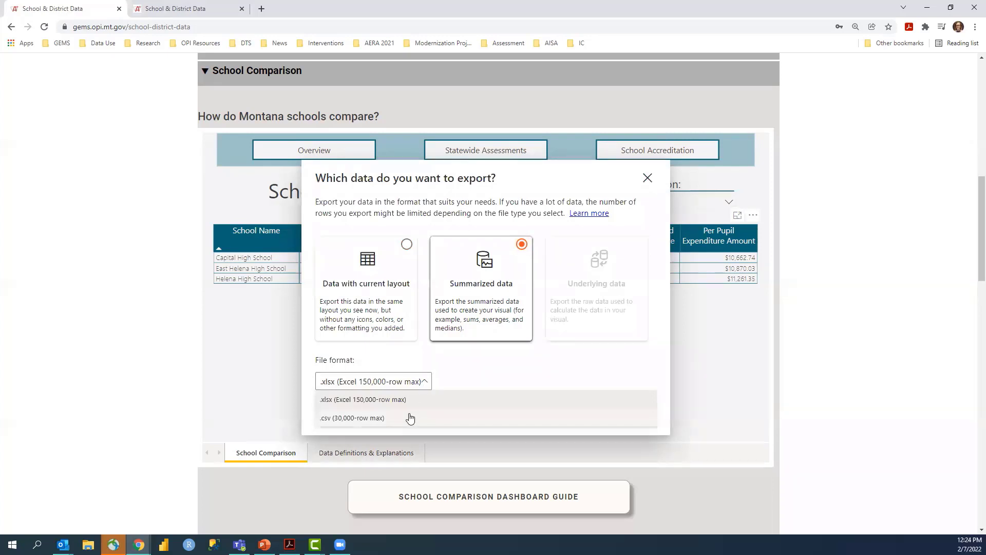
{"action": "left_click", "coordinate": [507, 377]}
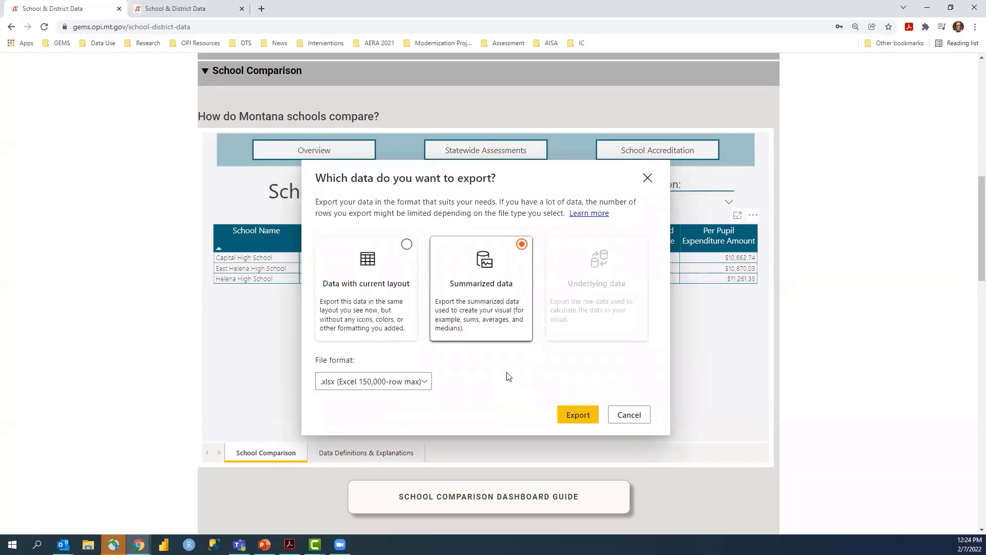
{"action": "left_click", "coordinate": [566, 419]}
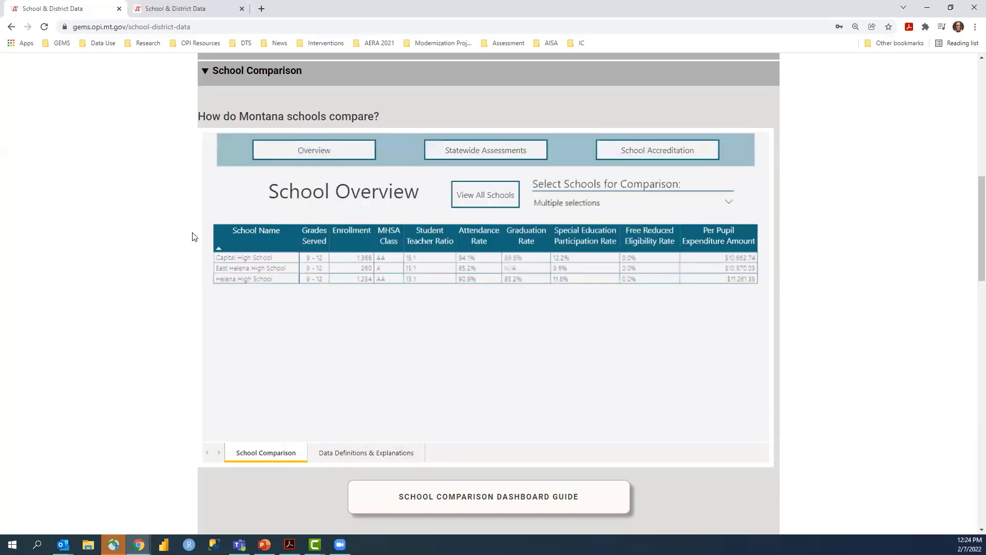
Show the Smarter Balanced English Language Arts (ELA) results under Statewide Assessments and clear the school selection
{"action": "left_click", "coordinate": [450, 154]}
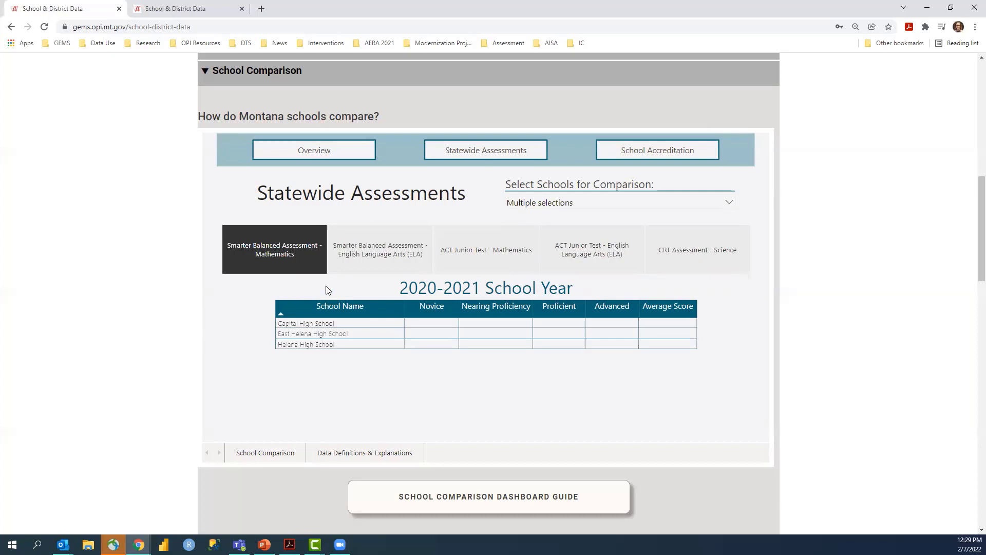
{"action": "left_click", "coordinate": [370, 271]}
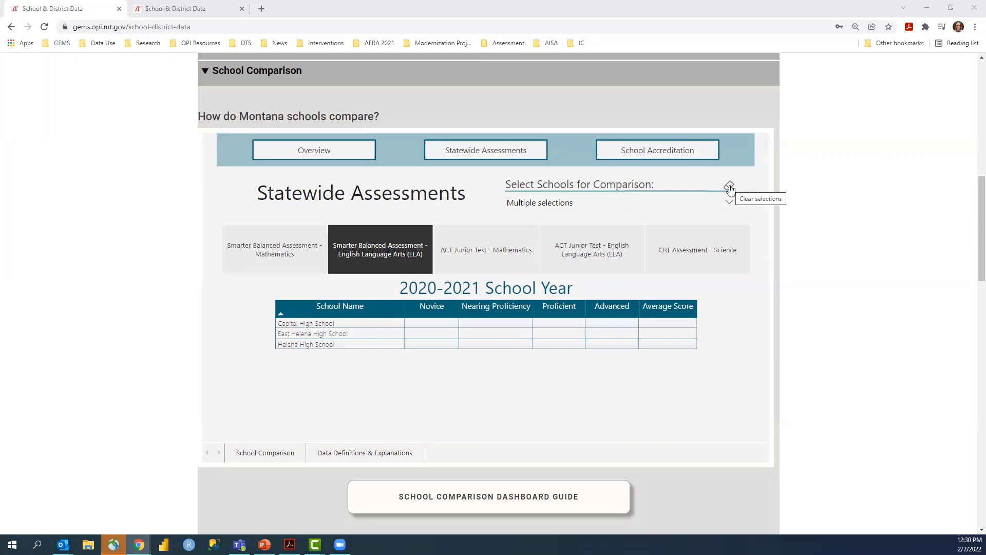
{"action": "left_click", "coordinate": [730, 186]}
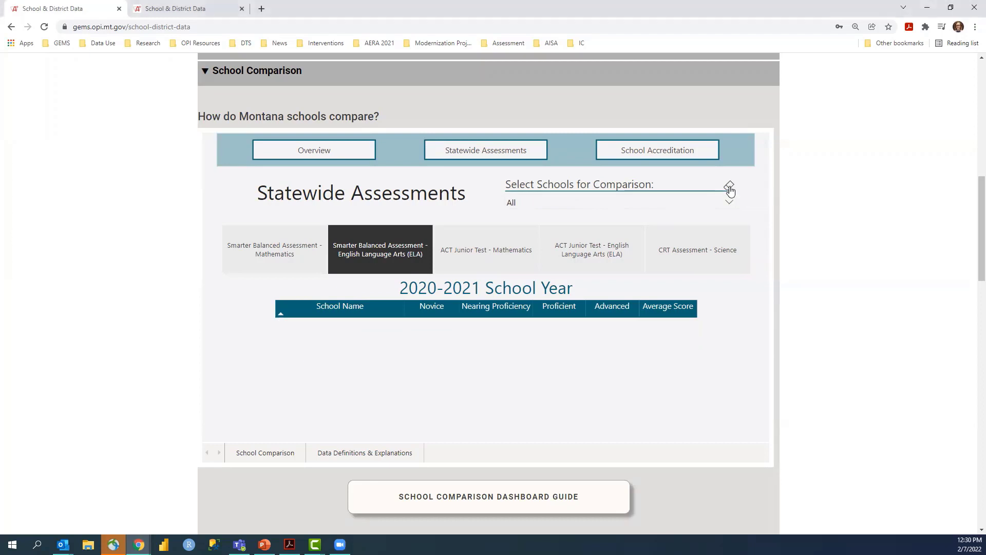
From the "helena" matches, select Broadwater, Bryant, C R Anderson Middle, Central and East Valley Middle schools for comparison and close the list
{"action": "left_click", "coordinate": [730, 204]}
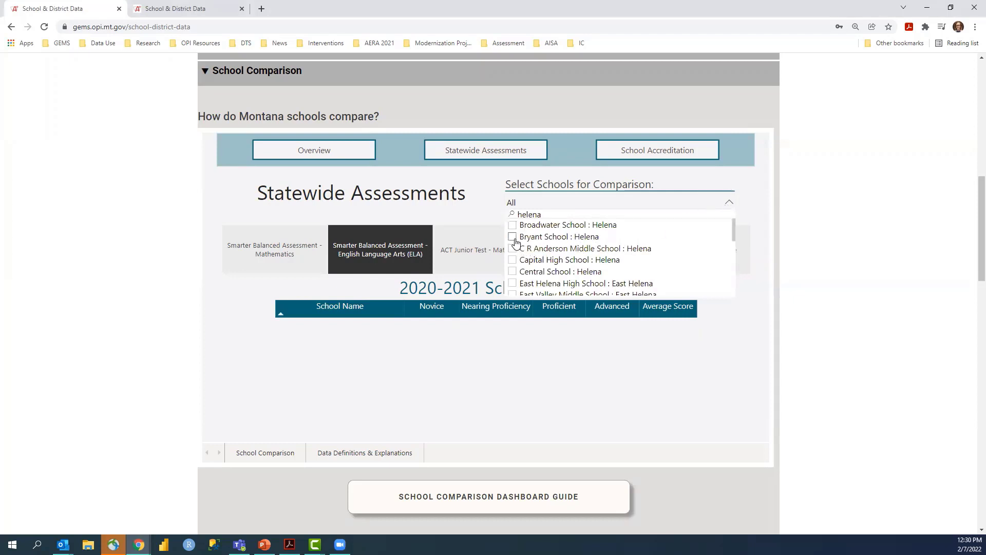
{"action": "left_click", "coordinate": [512, 225]}
{"action": "left_click", "coordinate": [513, 237]}
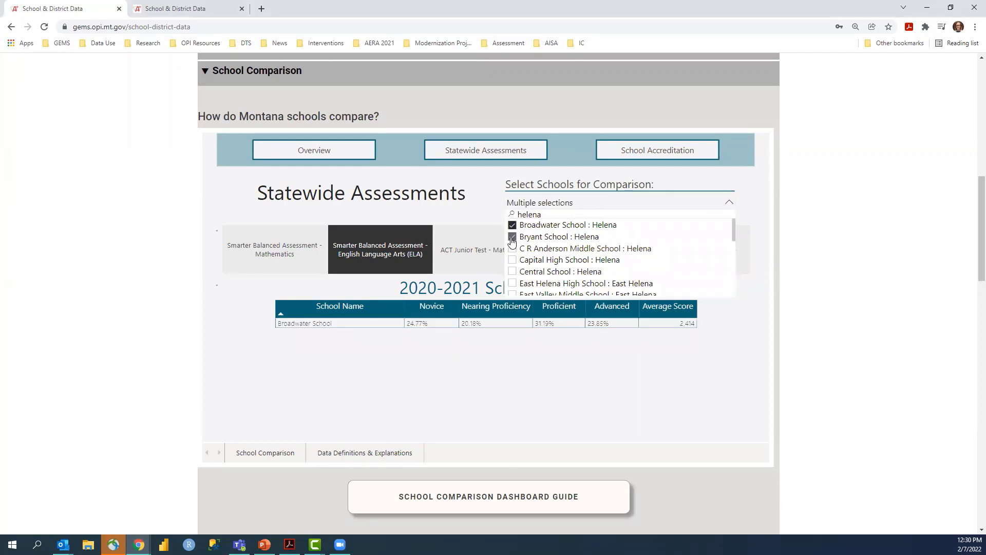
{"action": "left_click", "coordinate": [512, 249]}
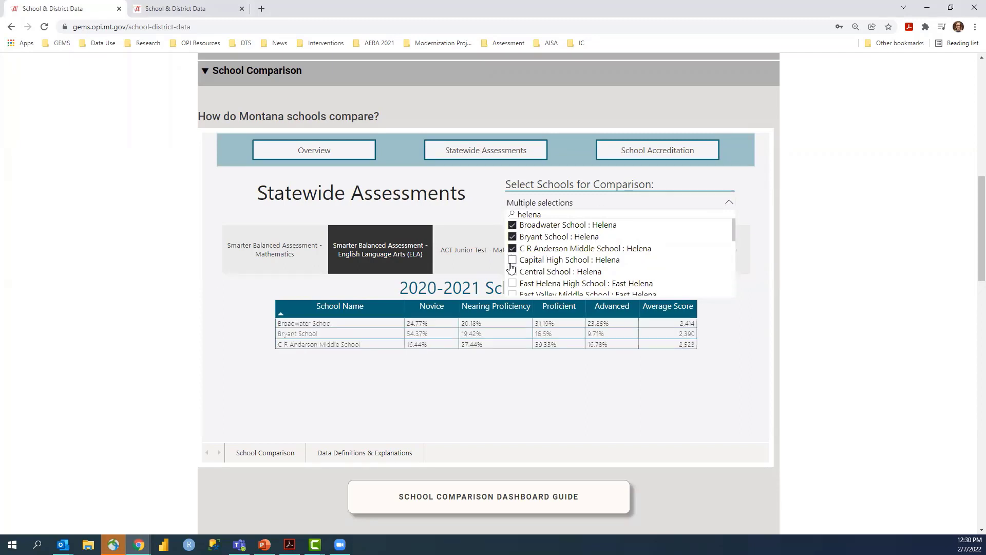
{"action": "left_click", "coordinate": [512, 272]}
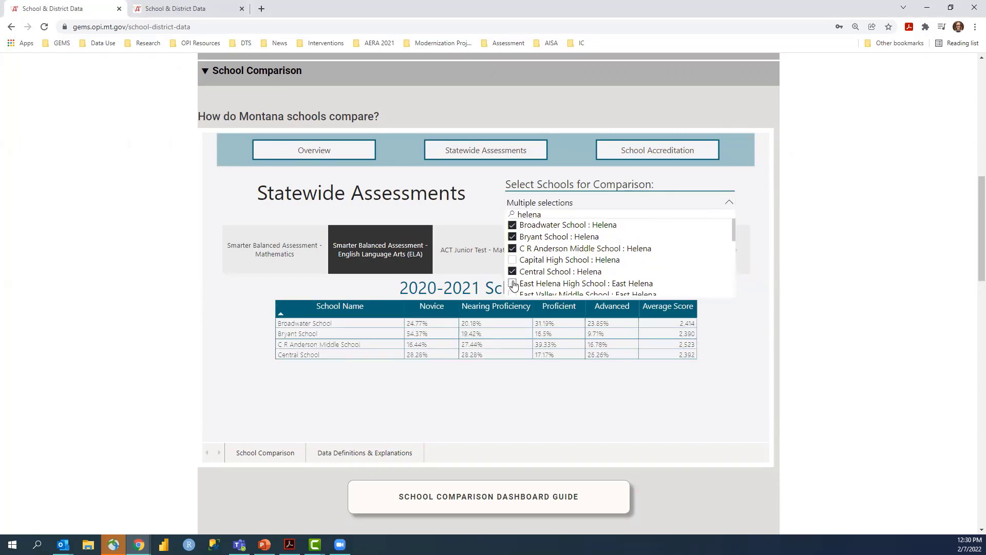
{"action": "scroll", "coordinate": [513, 284], "scroll_direction": "down", "scroll_amount": 1}
{"action": "left_click", "coordinate": [513, 256]}
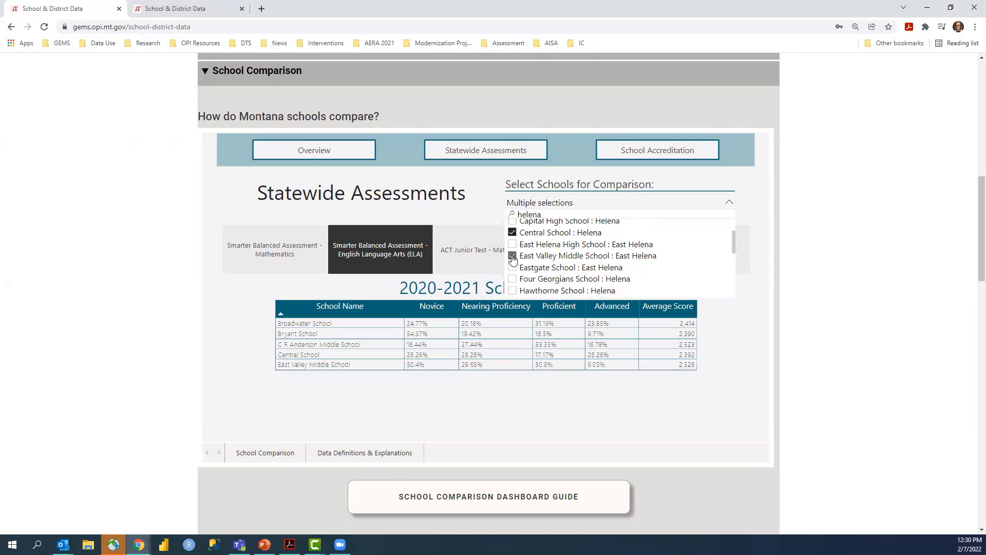
{"action": "left_click", "coordinate": [754, 210]}
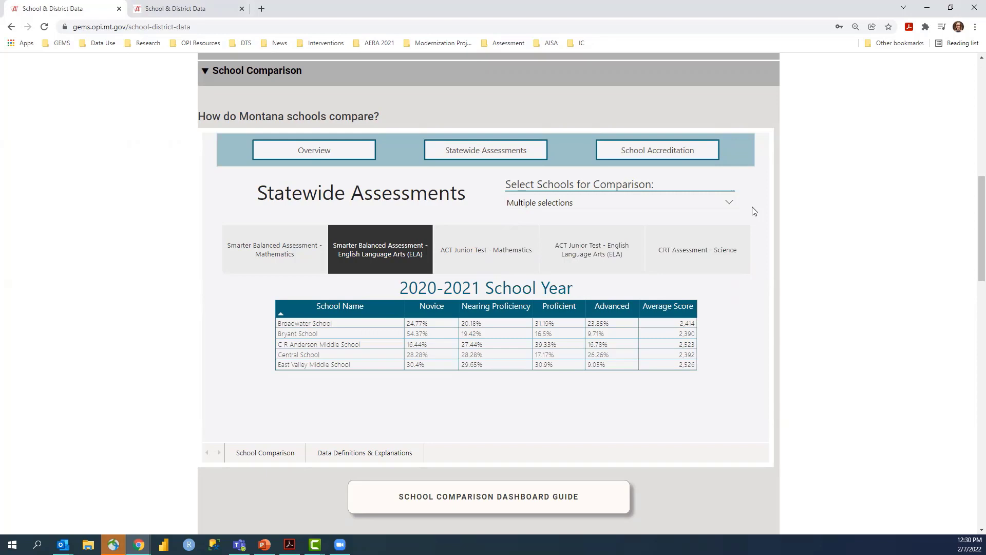
Show the ACT Junior Test results for Mathematics and for English Language Arts (ELA), and add Helena High School to the comparison
{"action": "left_click", "coordinate": [483, 254]}
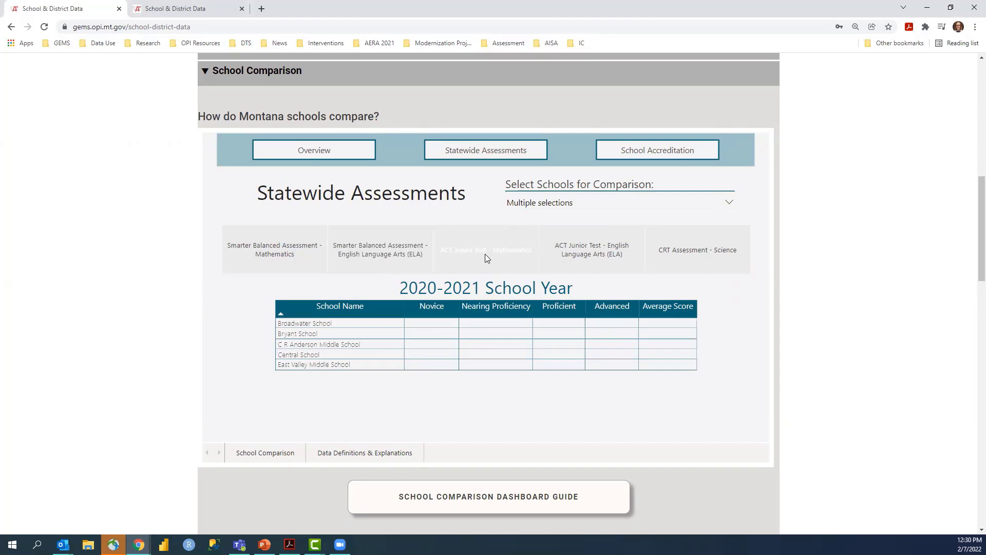
{"action": "left_click", "coordinate": [585, 255]}
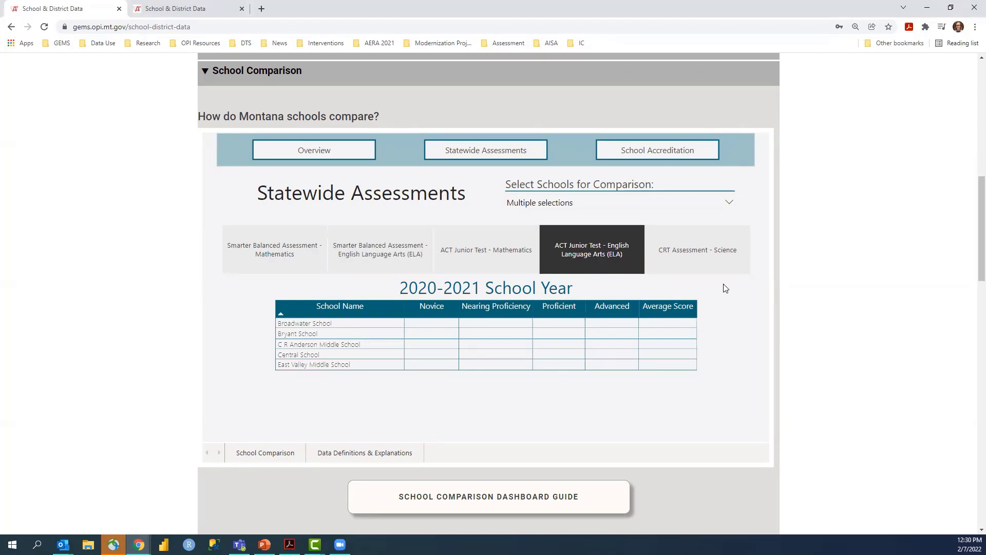
{"action": "left_click", "coordinate": [730, 204]}
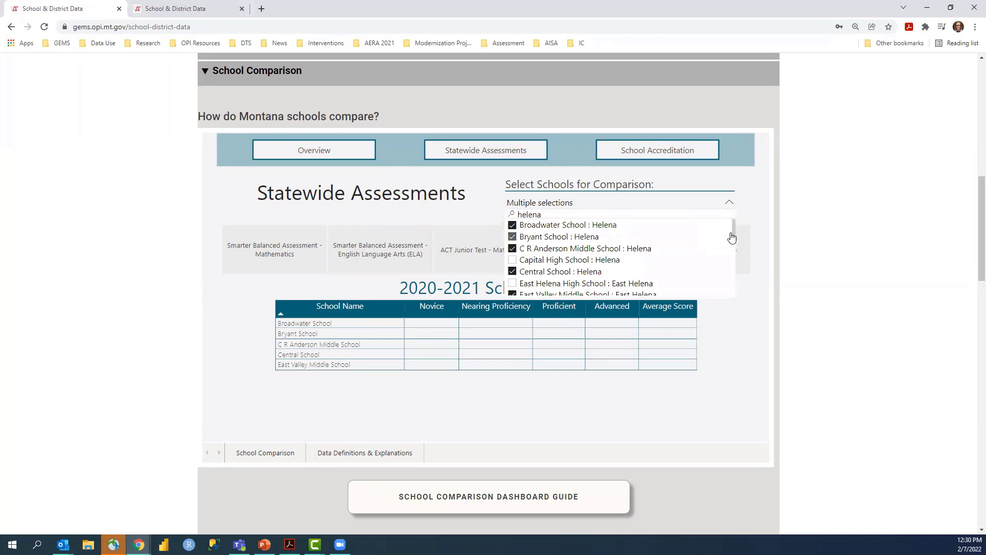
{"action": "left_click_drag", "start_coordinate": [733, 232], "coordinate": [732, 258]}
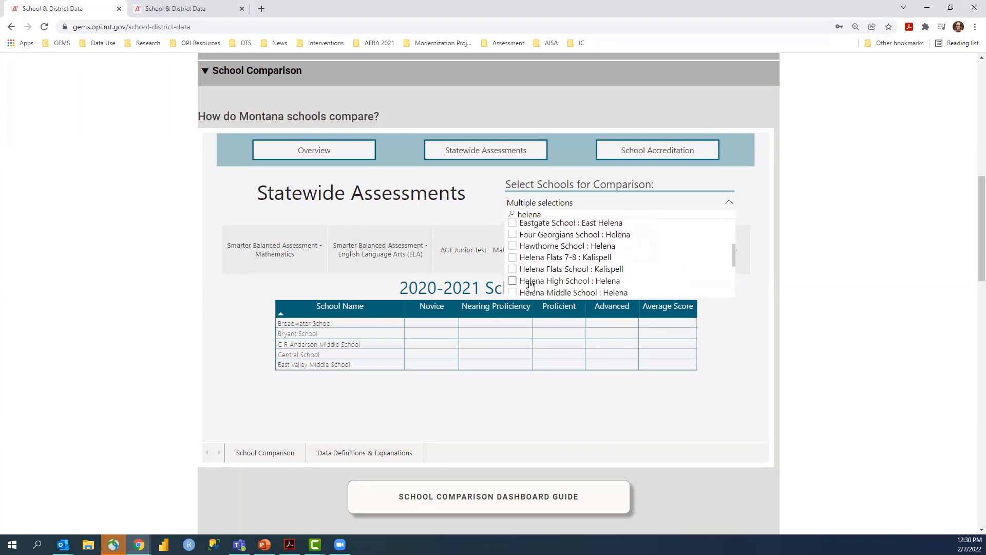
{"action": "left_click", "coordinate": [513, 281]}
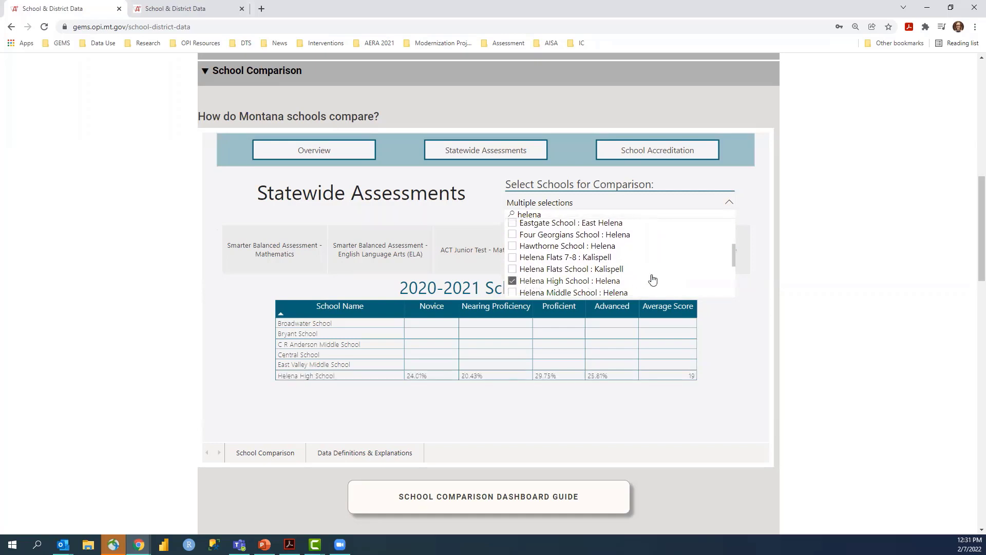
{"action": "left_click", "coordinate": [763, 273]}
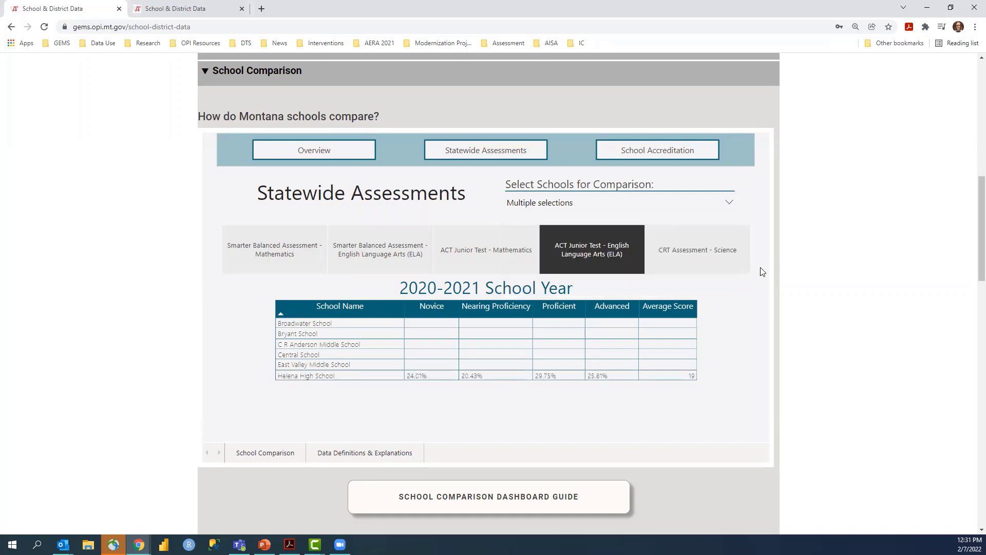
View the CRT Assessment - Science results, and inspect the columns of the School Accreditation table for the selected schools
{"action": "left_click", "coordinate": [697, 258]}
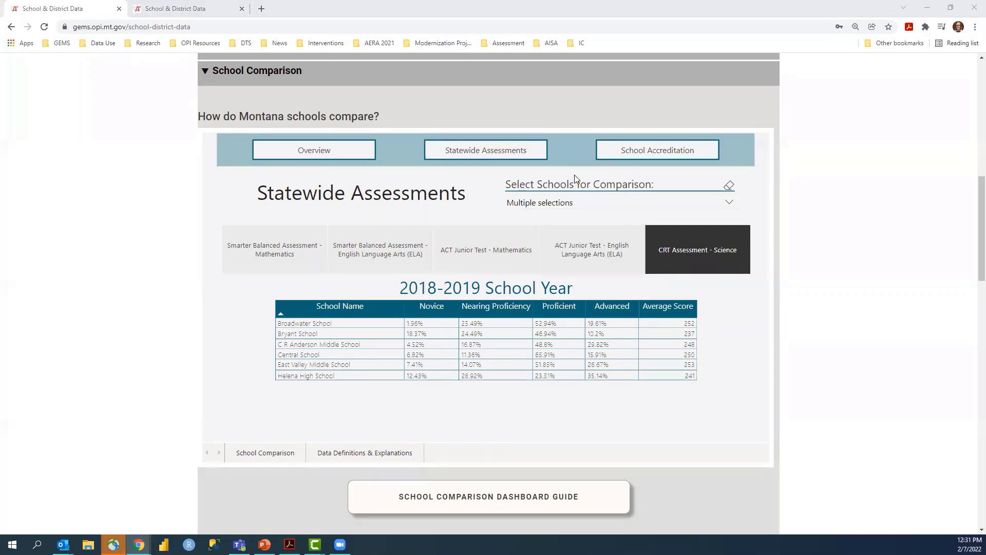
{"action": "left_click", "coordinate": [630, 152]}
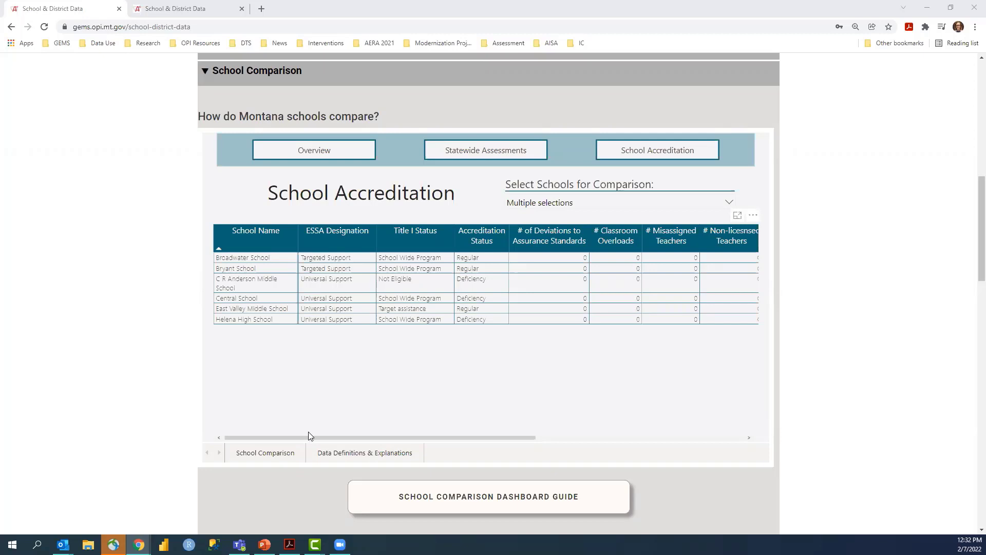
{"action": "left_click_drag", "start_coordinate": [308, 437], "coordinate": [525, 447]}
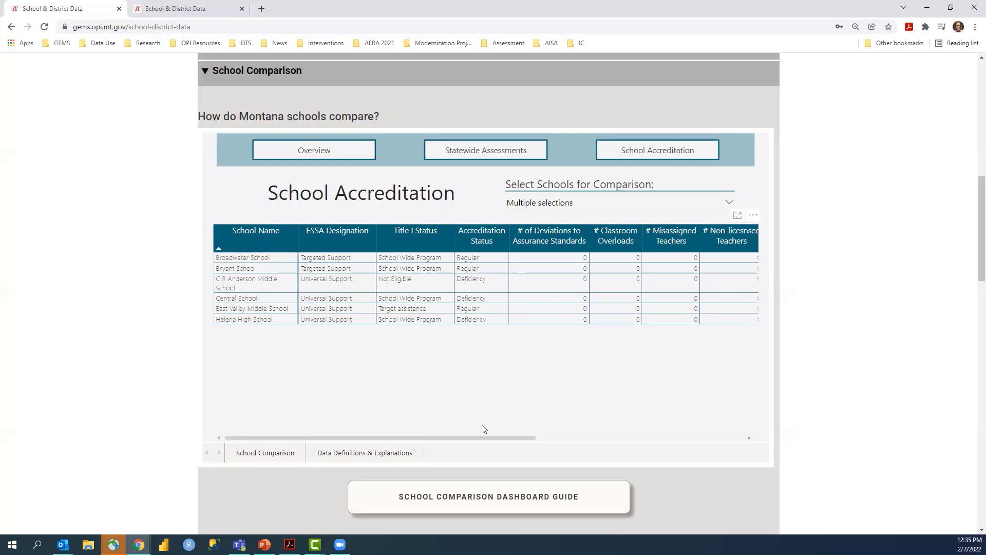
Expand the full ESSA Designation definition for the School Accreditation page in Data Definitions & Explanations
{"action": "left_click", "coordinate": [394, 453]}
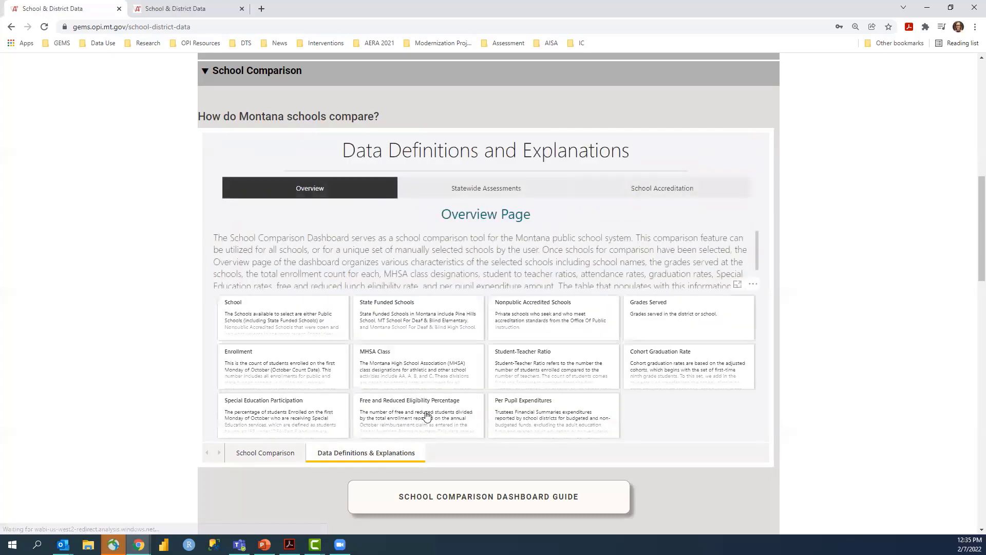
{"action": "left_click", "coordinate": [658, 188]}
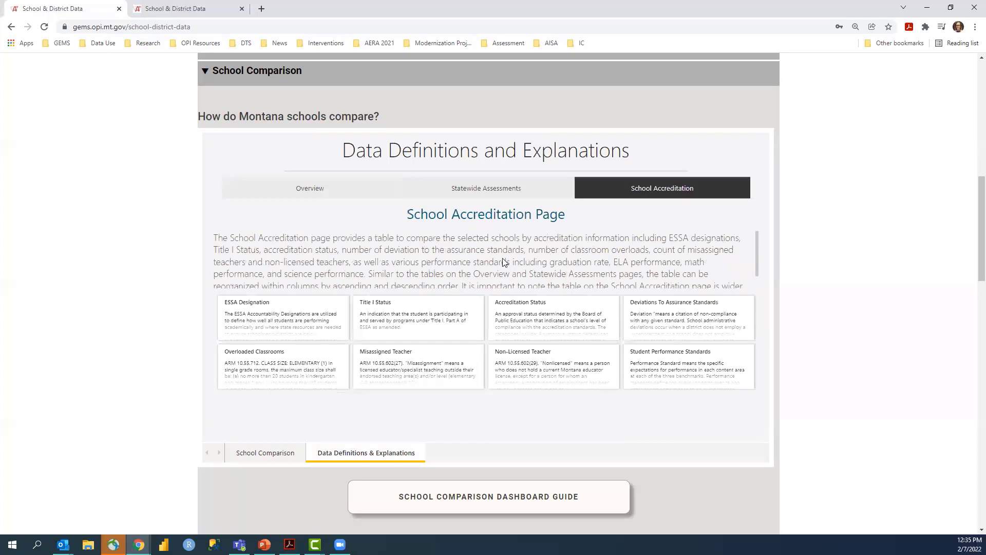
{"action": "left_click", "coordinate": [299, 319]}
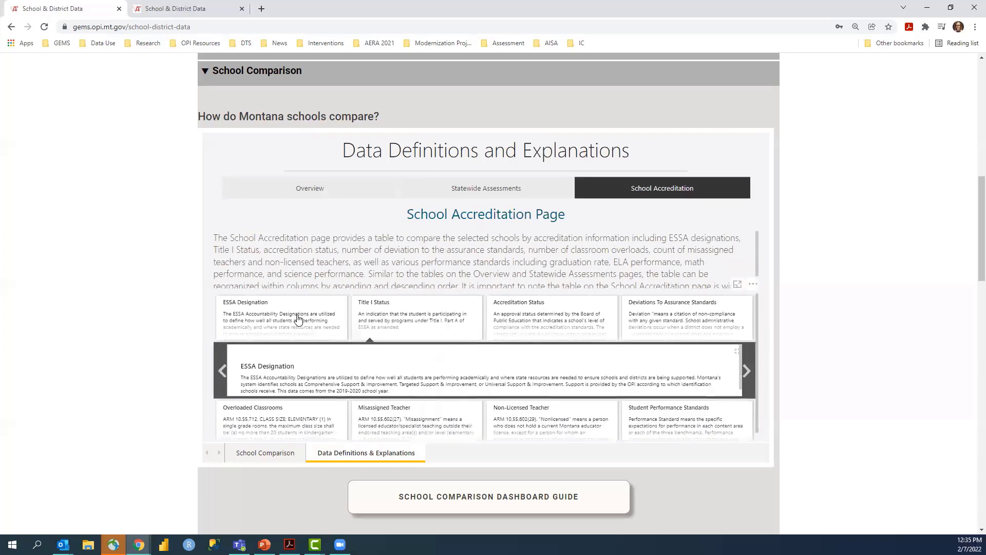